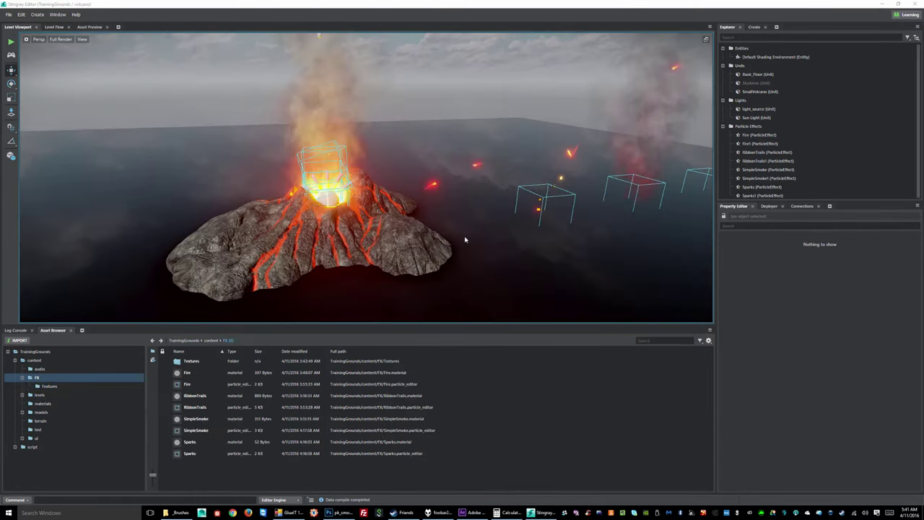
Examine the volcano from several angles and distances, including the fire, smoke and flying embers at its crater
left_click_drag(444, 224, 402, 214, "alt")
middle_click_drag(402, 214, 452, 221, "alt")
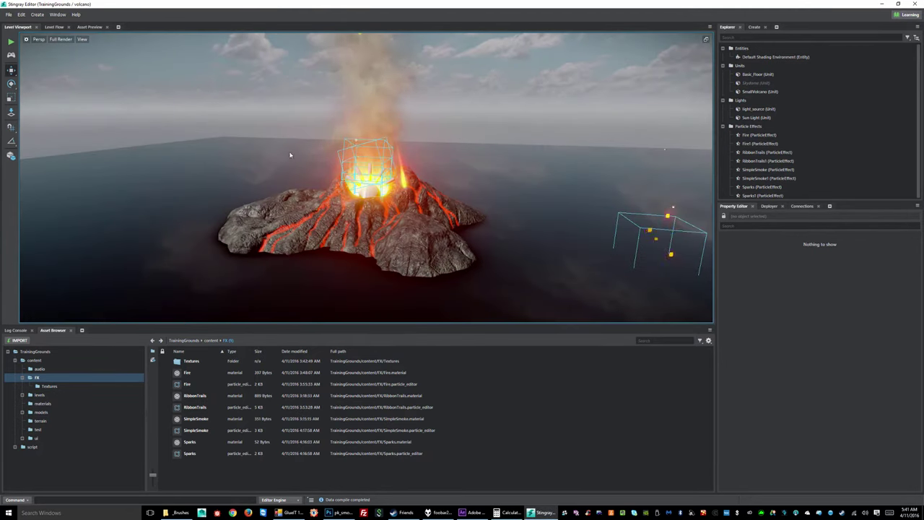
right_click_drag(297, 156, 365, 173, "alt")
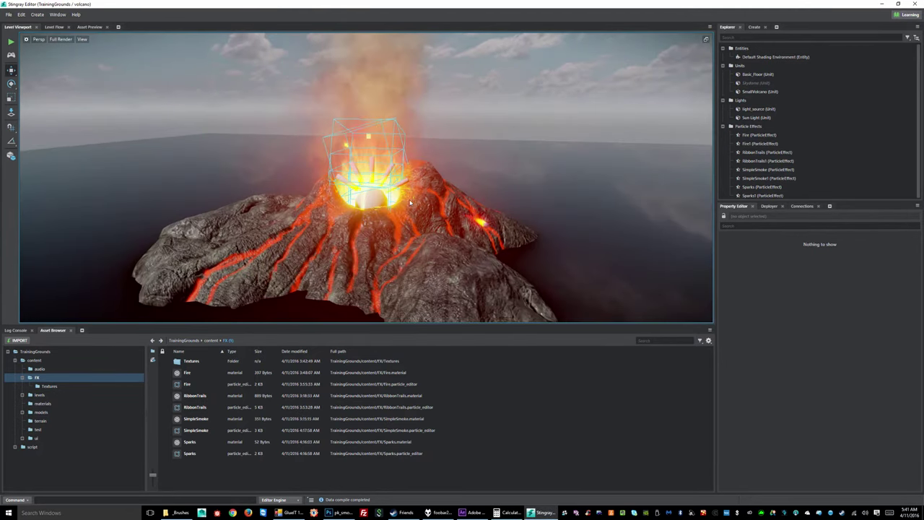
left_click_drag(410, 203, 394, 184, "alt")
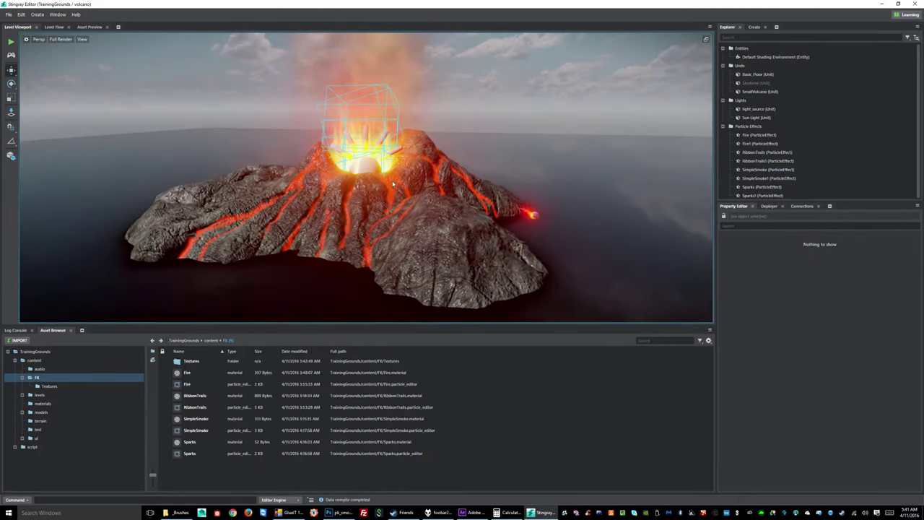
left_click_drag(258, 173, 314, 186, "alt")
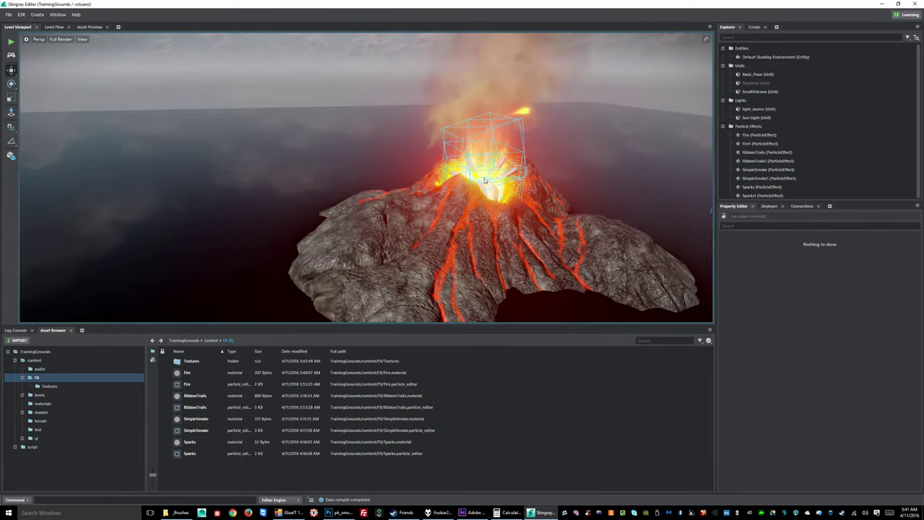
right_click_drag(498, 174, 438, 175, "alt")
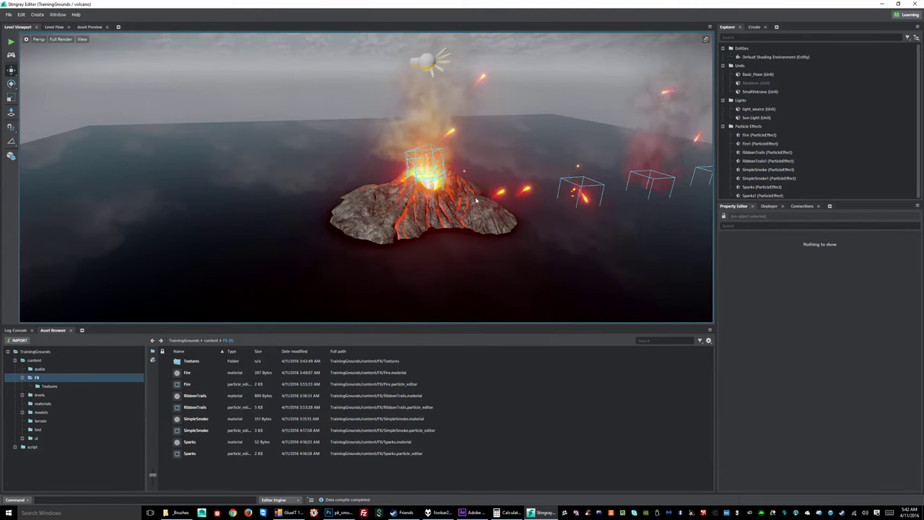
middle_click_drag(443, 167, 455, 208, "alt")
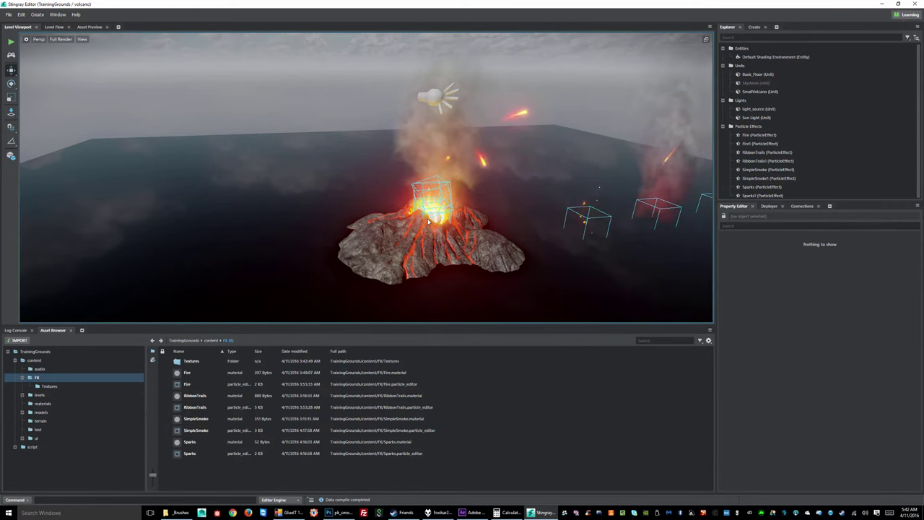
left_click_drag(529, 204, 468, 211, "alt")
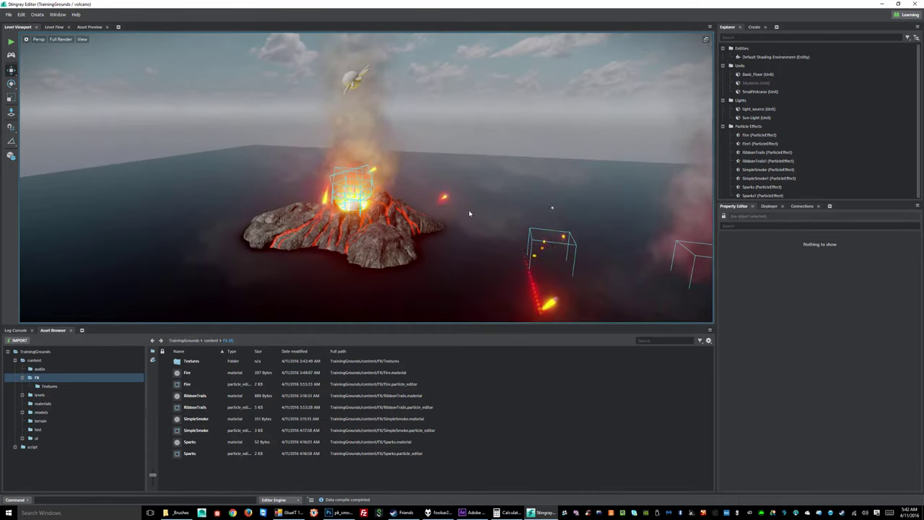
left_click_drag(338, 243, 505, 224, "alt")
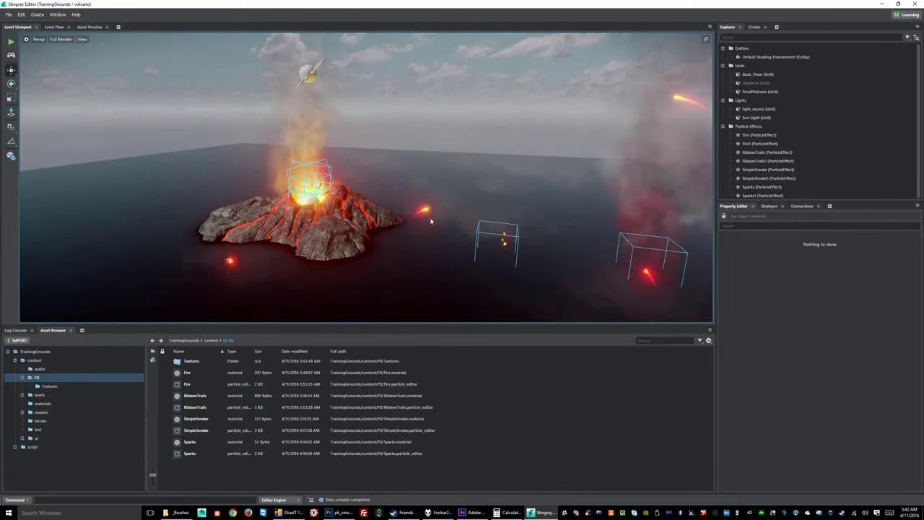
middle_click_drag(281, 199, 343, 219, "alt")
right_click_drag(343, 219, 416, 252, "alt")
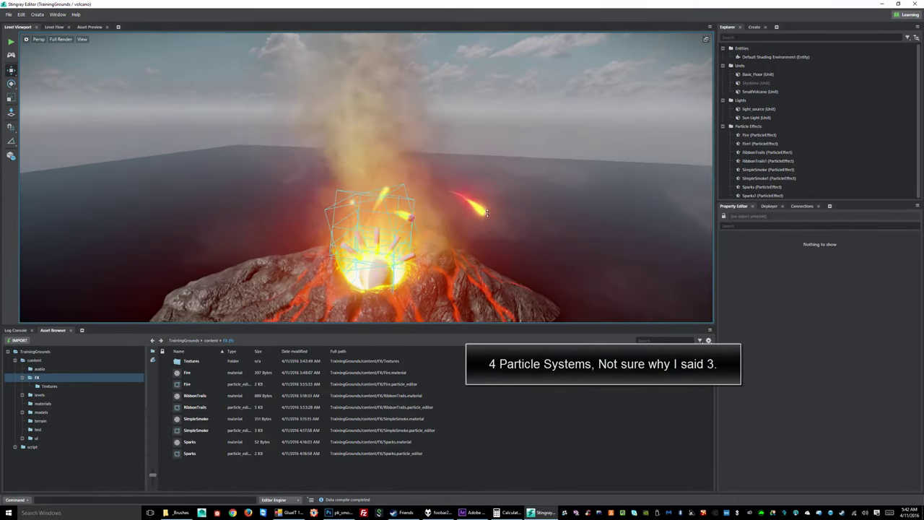
scroll(417, 253, "down", 10)
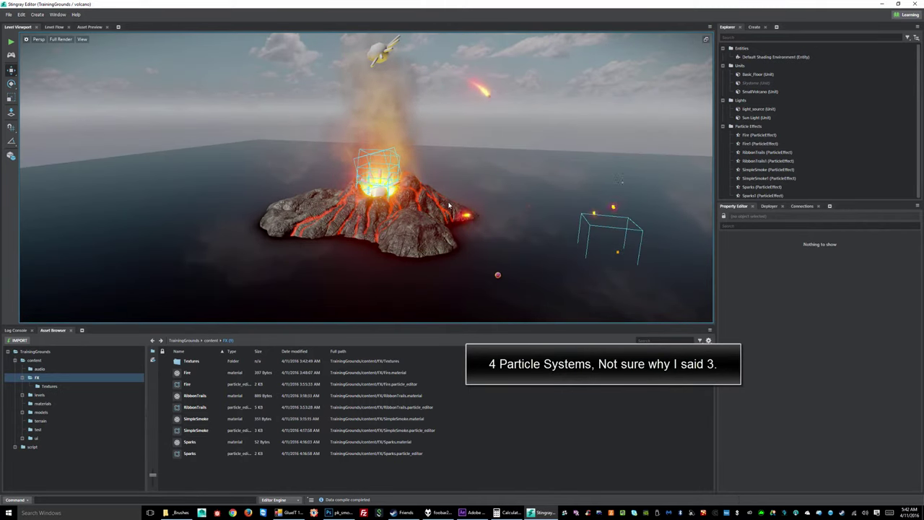
Inspect the individual particle effects placed beside the volcano: the sparks, the simple smoke and the ribbon trails
left_click_drag(310, 179, 477, 186, "alt")
middle_click_drag(478, 185, 347, 195, "alt")
right_click_drag(347, 195, 594, 223, "alt")
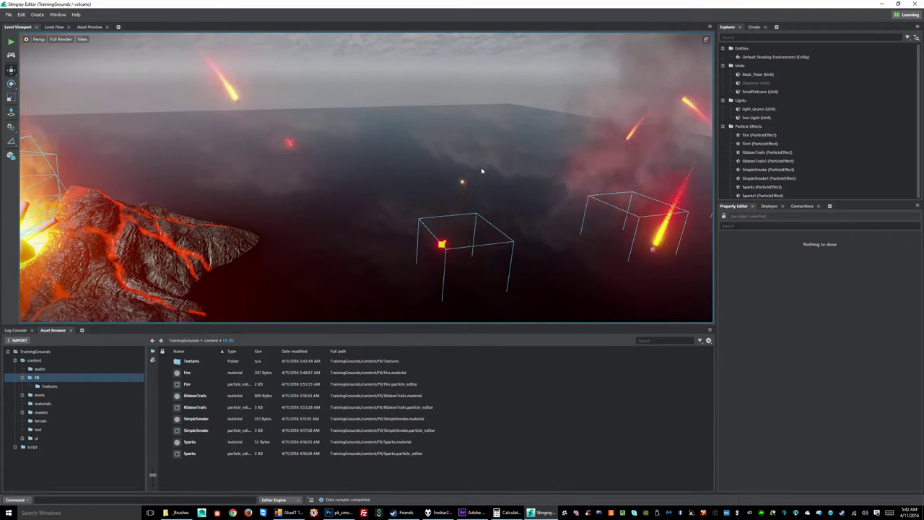
middle_click_drag(159, 209, 550, 199, "alt")
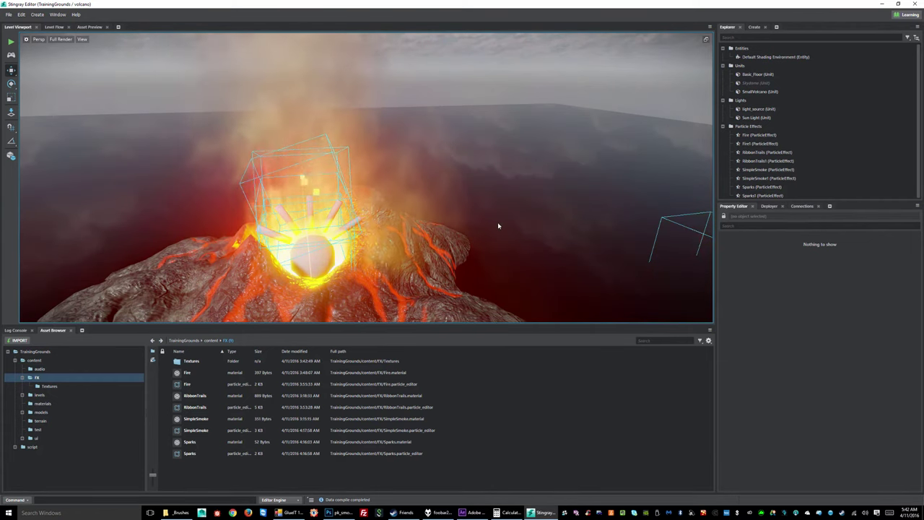
middle_click_drag(542, 223, 446, 198, "alt")
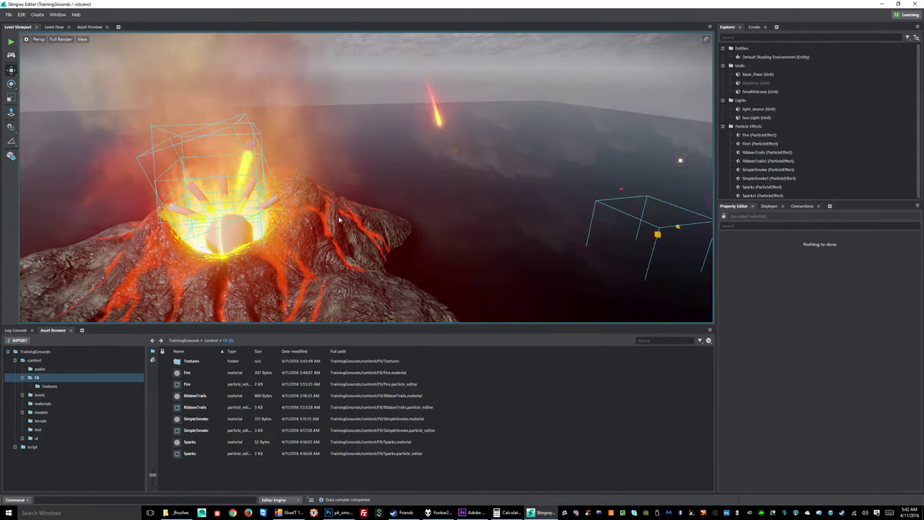
middle_click_drag(555, 241, 88, 248, "alt")
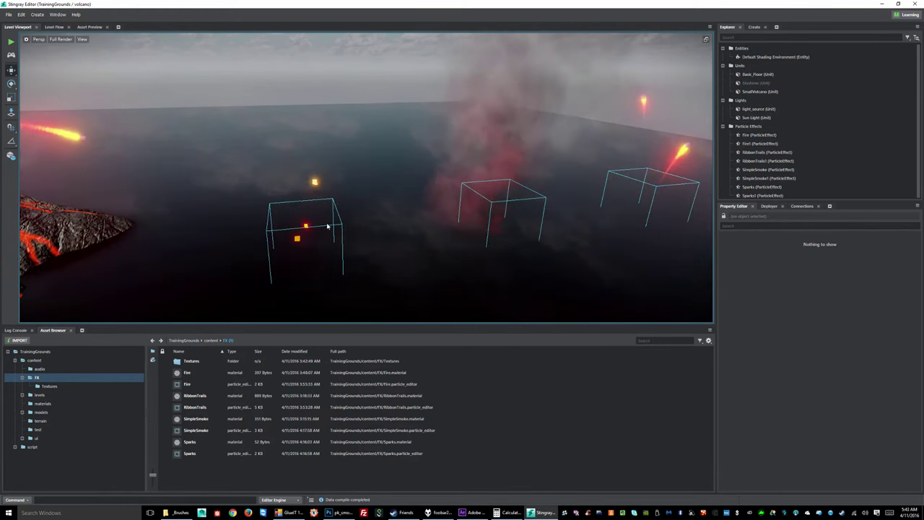
left_click_drag(460, 219, 270, 208, "alt")
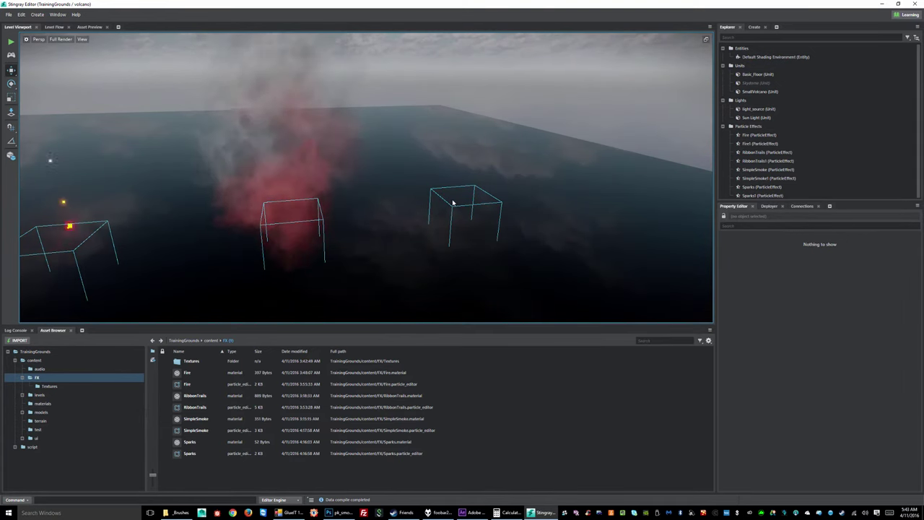
Move the standalone RibbonTrails effect away from the smoke along X to about -15.9
left_click(420, 222)
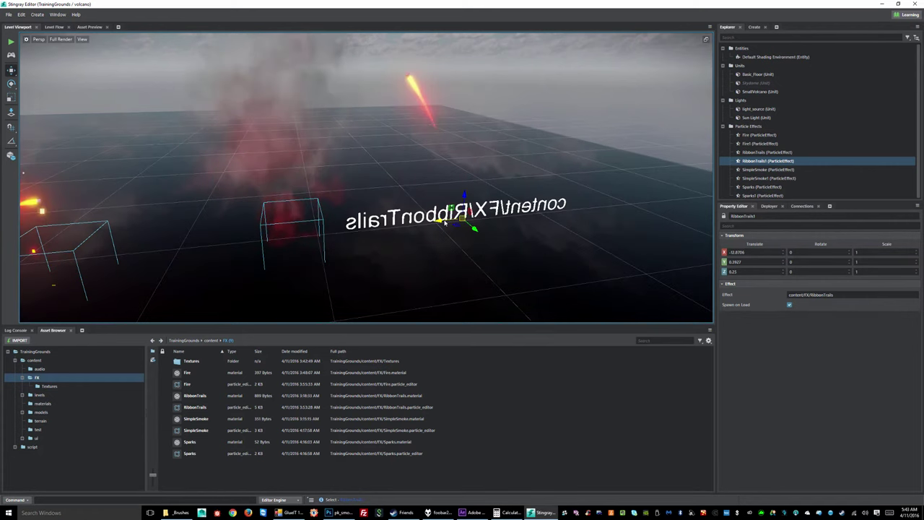
left_click_drag(549, 213, 573, 214)
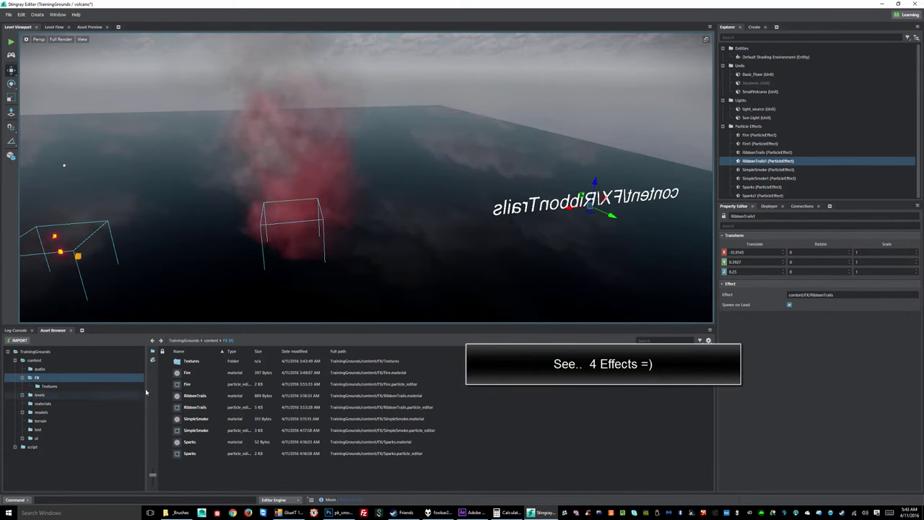
Place the Fire particle effect between the smoke and the ribbon trails, and rotate it about 100.8° around X
left_click(190, 387)
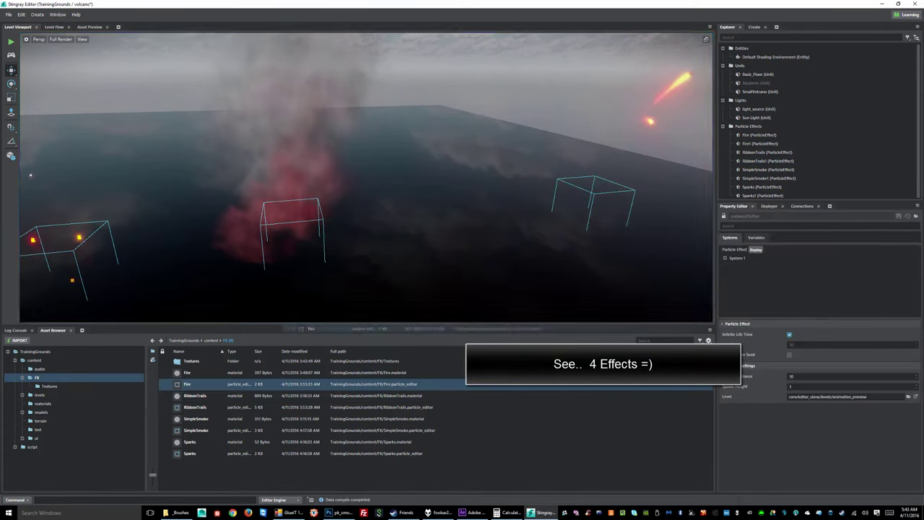
left_click(454, 229)
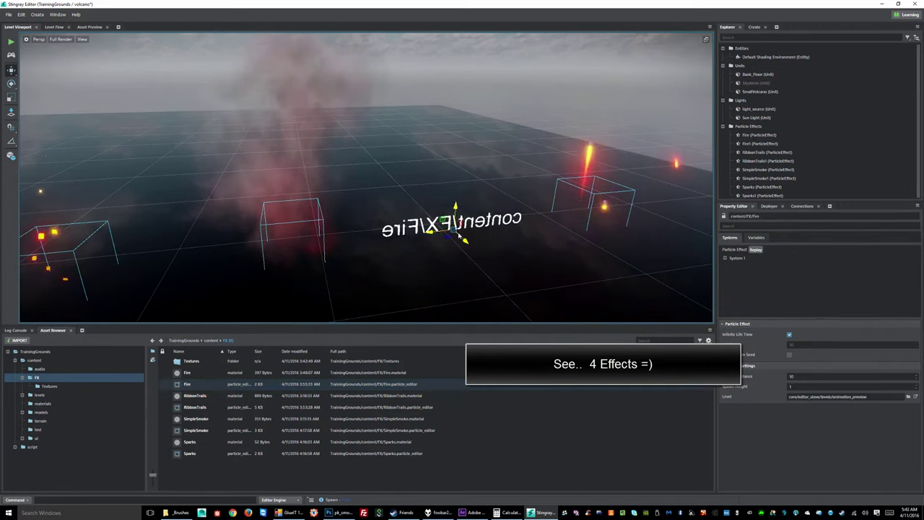
left_click_drag(461, 208, 467, 185)
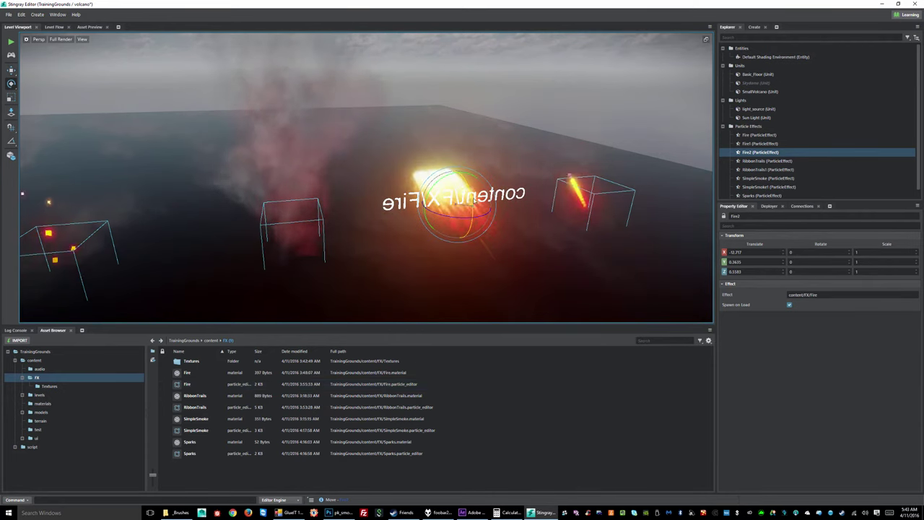
left_click_drag(475, 204, 447, 117)
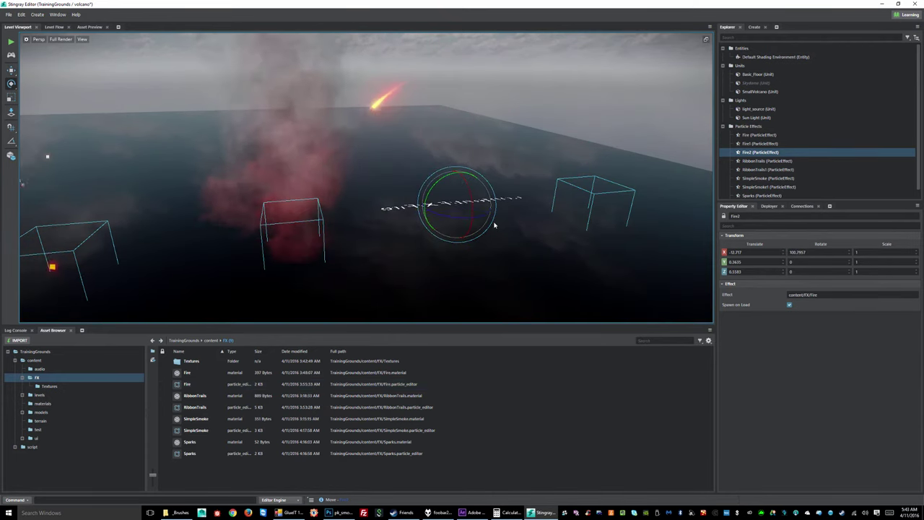
left_click_drag(450, 244, 445, 235, "alt")
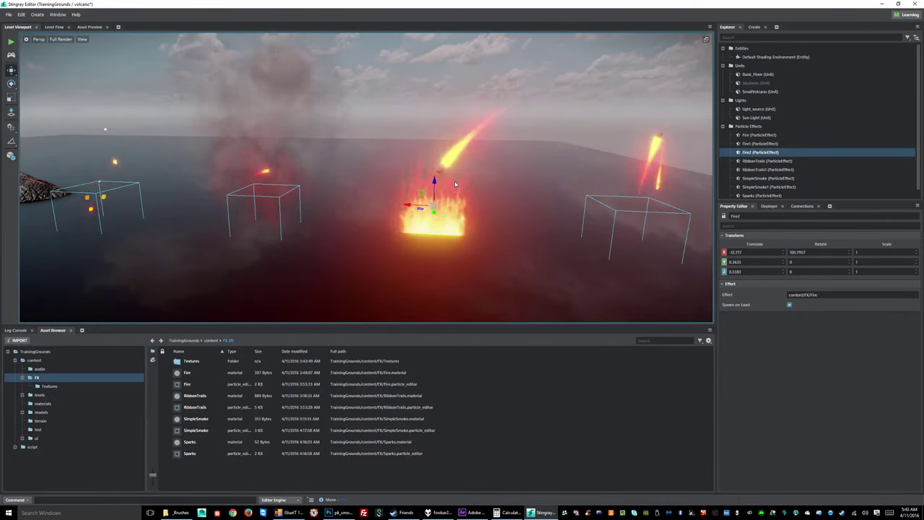
Reposition the new fire effect to about Y 0.78 and Z 1.08
left_click_drag(440, 181, 442, 153)
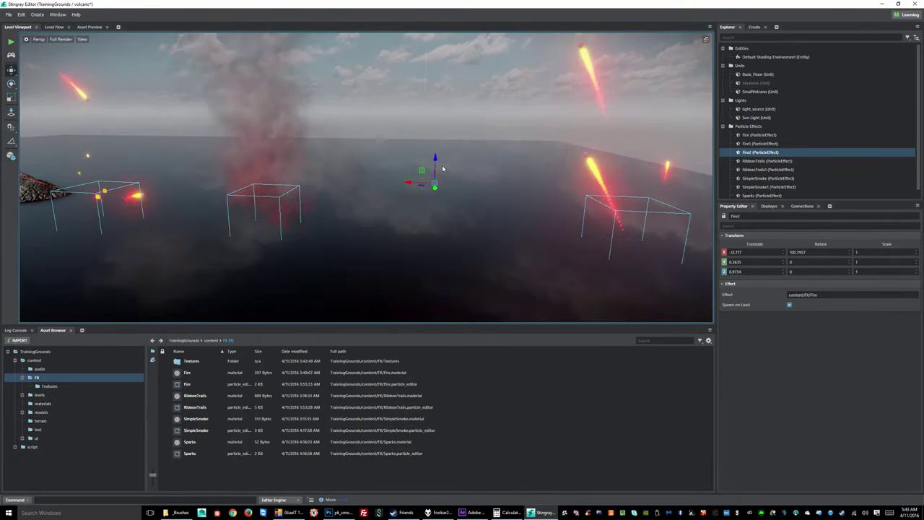
left_click_drag(398, 221, 439, 241, "alt")
left_click_drag(469, 198, 480, 207)
left_click_drag(528, 243, 470, 239, "alt")
left_click_drag(523, 255, 468, 163, "alt")
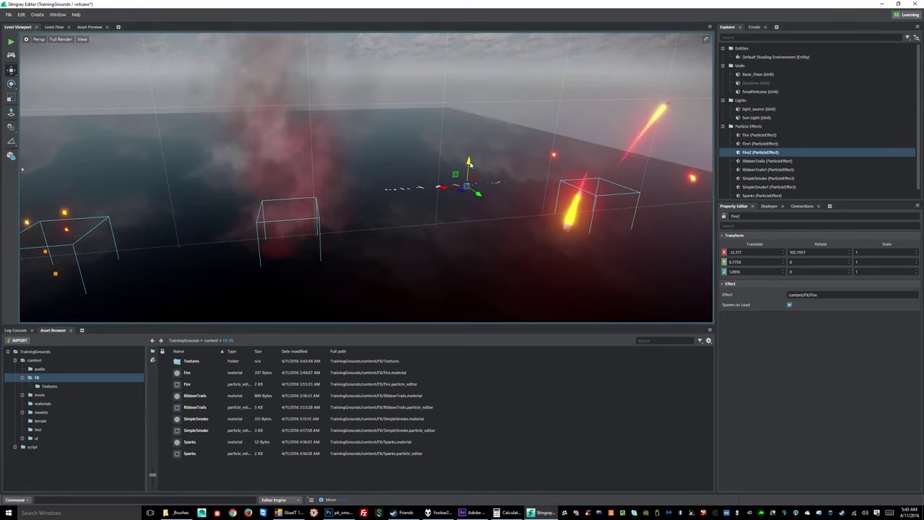
Compare the combined effects on the volcano with the row of separate sparks, smoke, fire and ribbon trails
left_click_drag(111, 185, 272, 173, "alt")
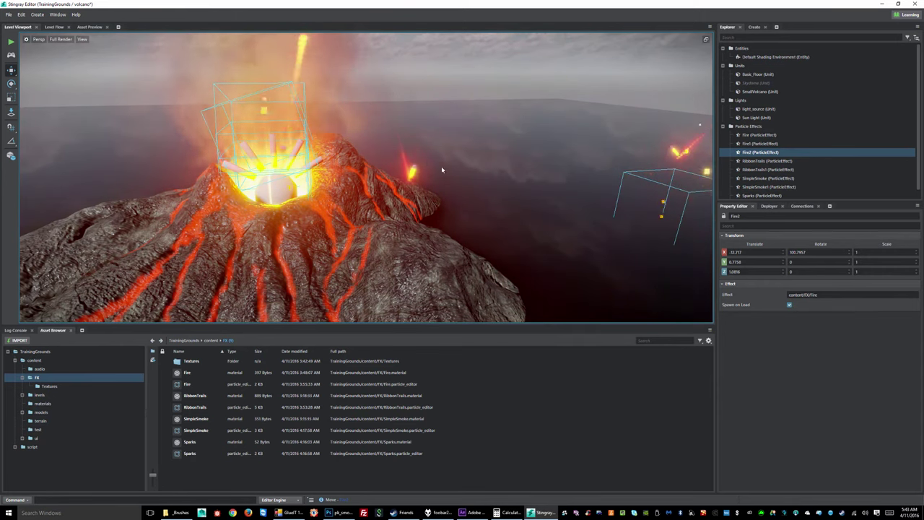
scroll(428, 167, "down", 5)
scroll(426, 174, "up", 5)
scroll(424, 175, "down", 4)
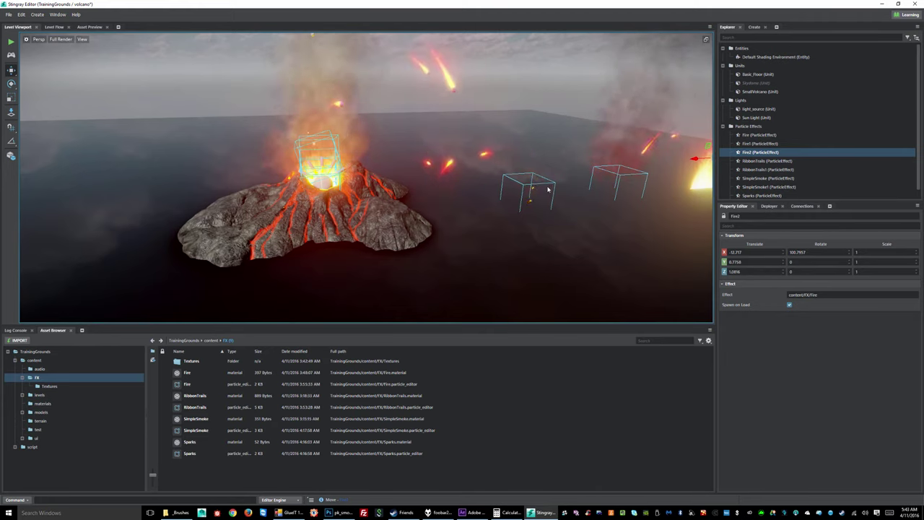
middle_click_drag(548, 189, 277, 238, "alt")
middle_click_drag(405, 230, 227, 233, "alt")
right_click_drag(429, 202, 452, 203, "alt")
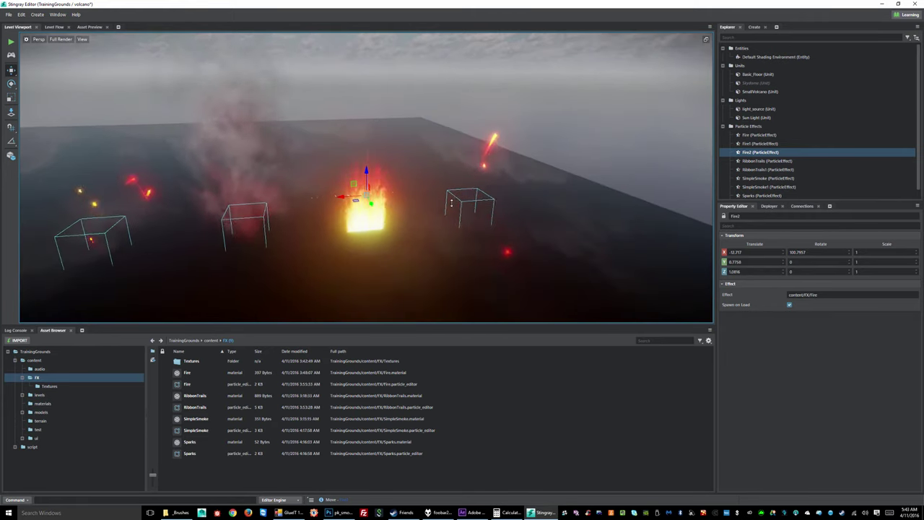
left_click_drag(452, 204, 368, 201, "alt")
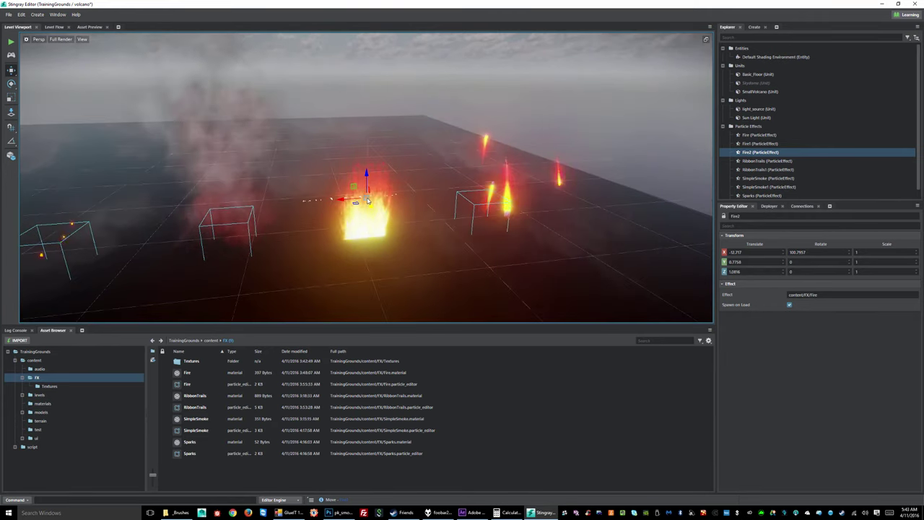
Raise the standalone RibbonTrails effect to about Z 0.47 and centre it in view
left_click(475, 210)
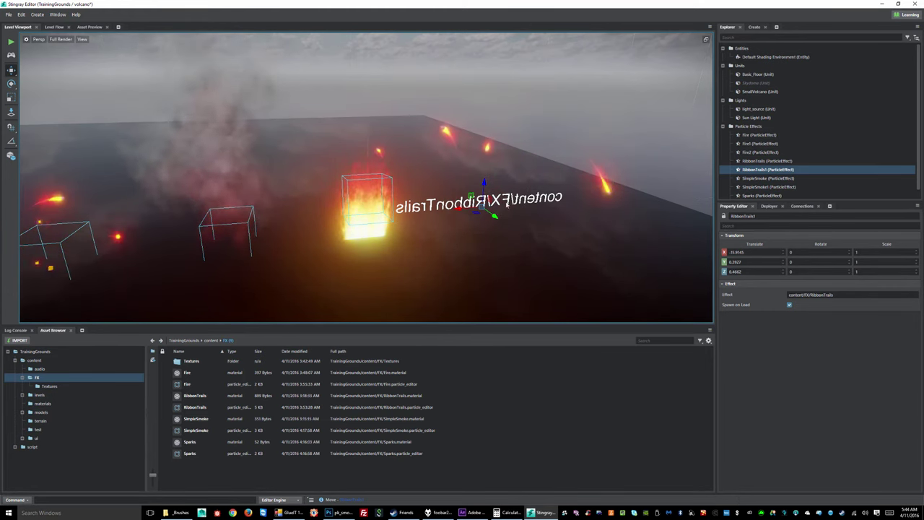
left_click_drag(234, 249, 525, 165, "alt")
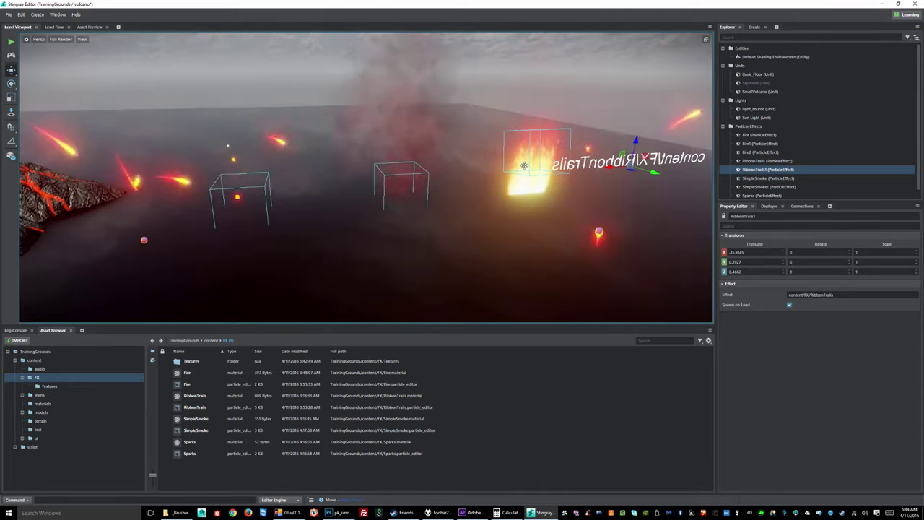
left_click_drag(584, 196, 374, 242, "alt")
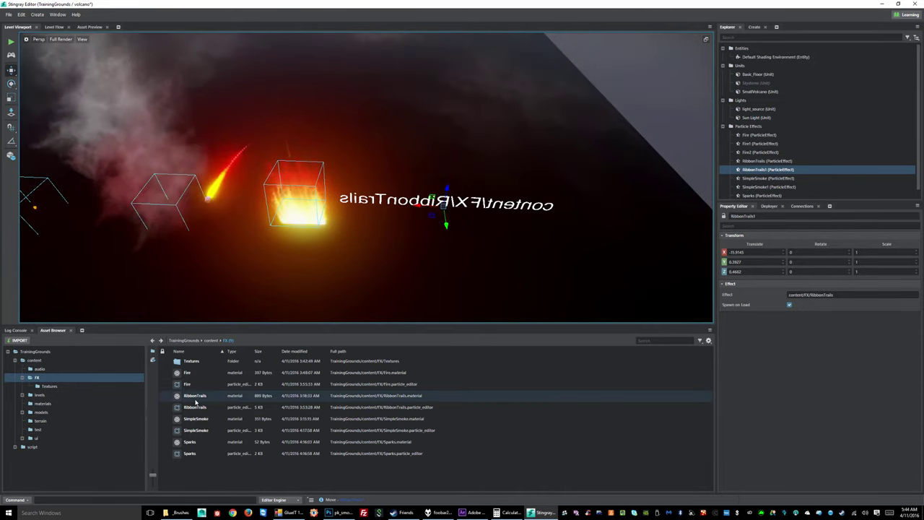
left_click_drag(82, 221, 294, 194, "alt")
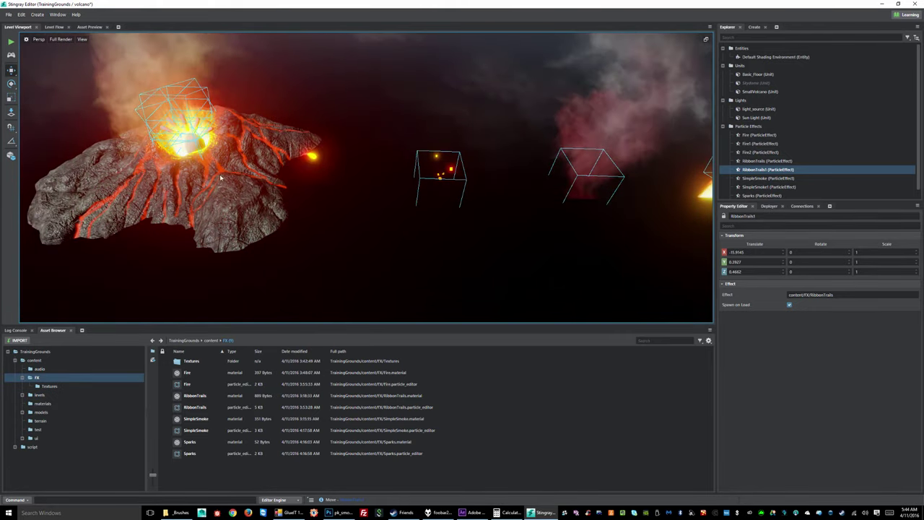
key("f")
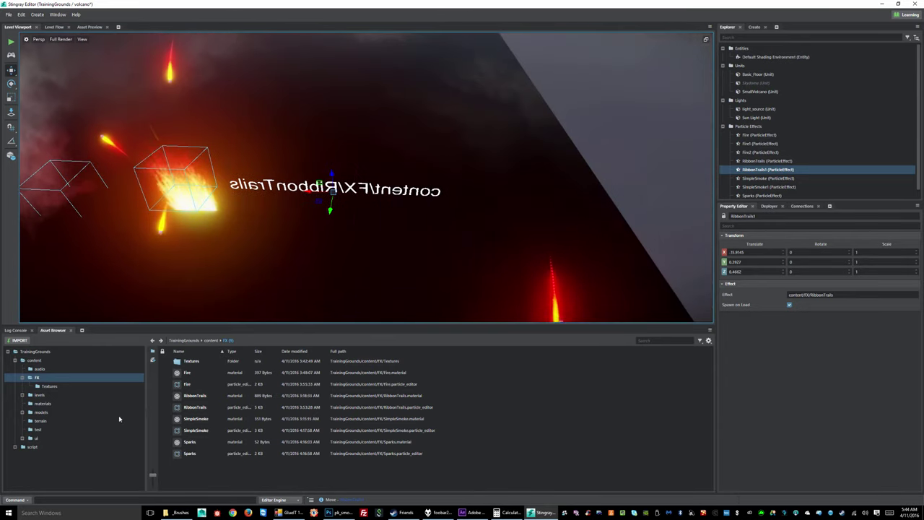
Open the props folder inside the project's content/models folder
left_click(212, 341)
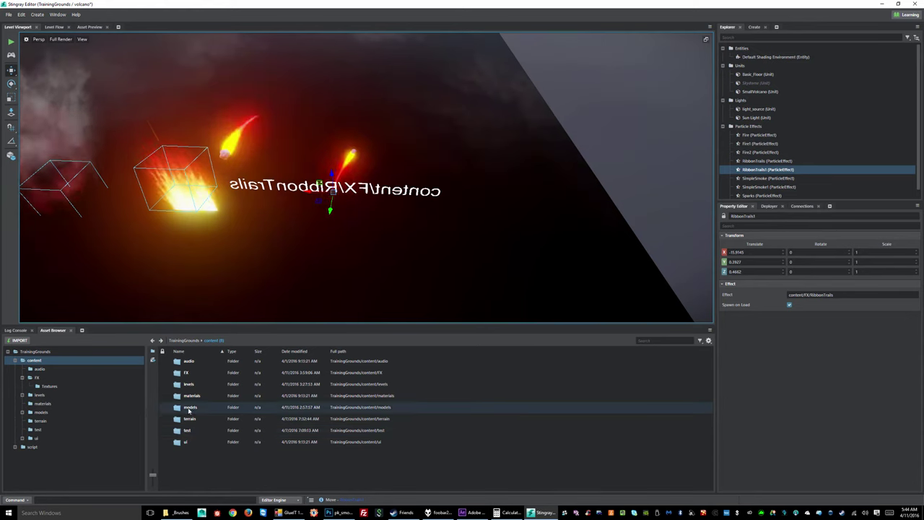
double_click(190, 407)
double_click(189, 408)
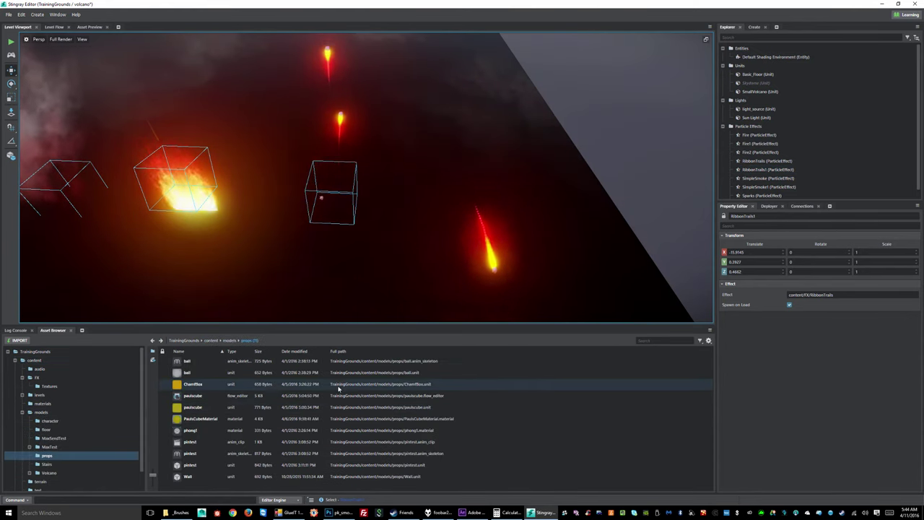
Place the ChamfBox unit beside the standalone RibbonTrails effect and sink it to about Z -1.14
left_click_drag(180, 385, 470, 203)
left_click_drag(234, 273, 305, 234, "alt")
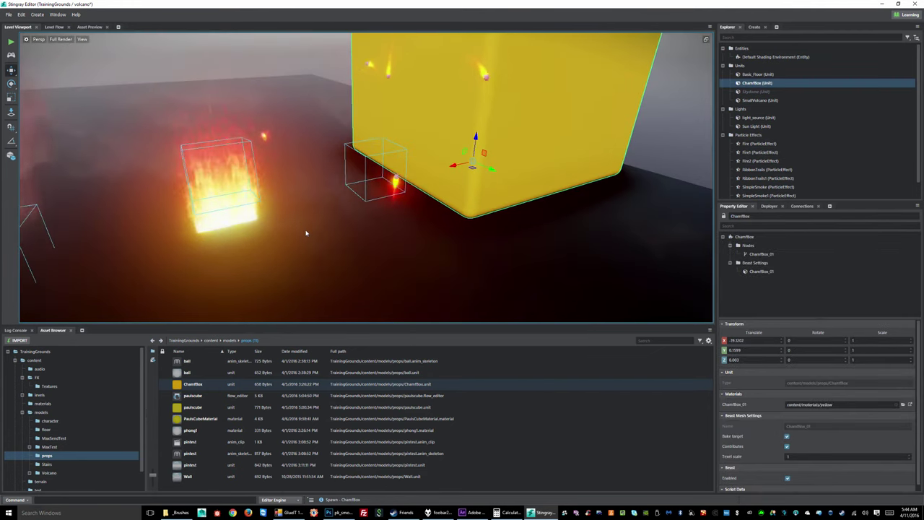
left_click_drag(403, 237, 353, 247, "alt")
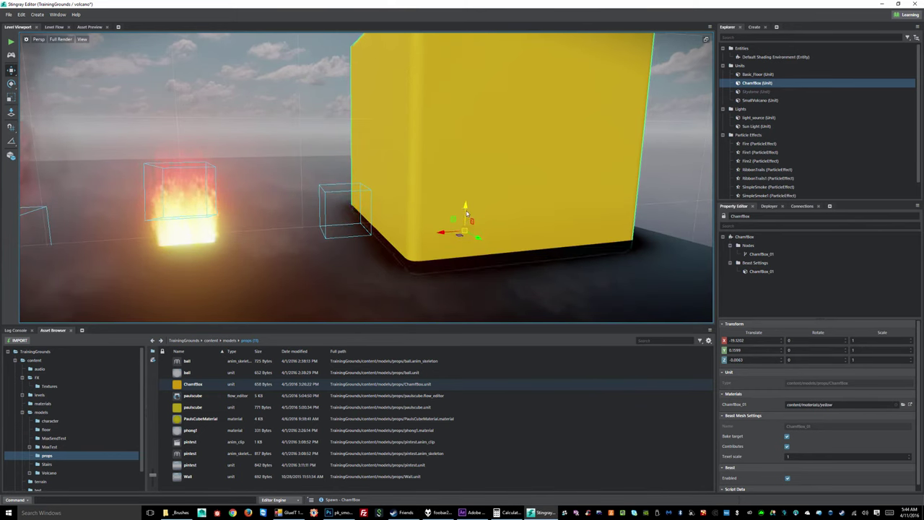
left_click(690, 164)
left_click_drag(495, 252, 352, 235, "alt")
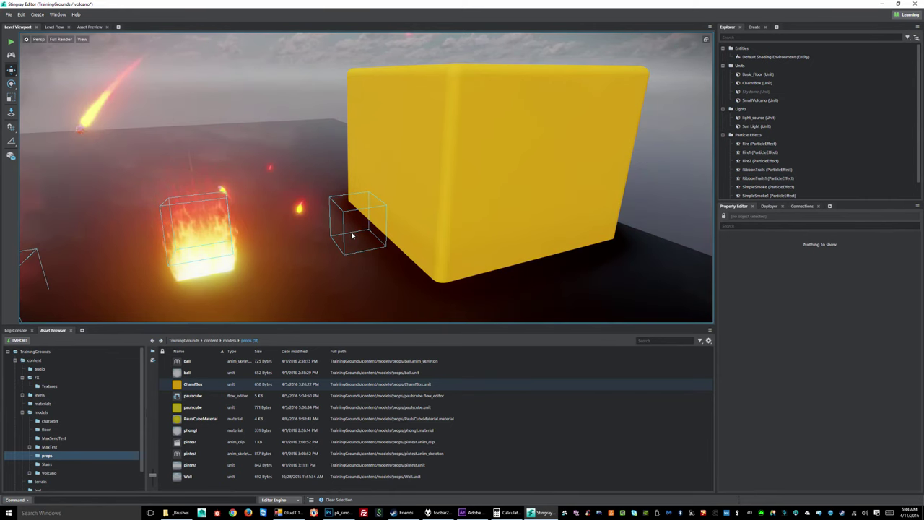
Move the standalone RibbonTrails effect along X to about -15.68 and observe how its trails behave next to the yellow box
left_click(343, 215)
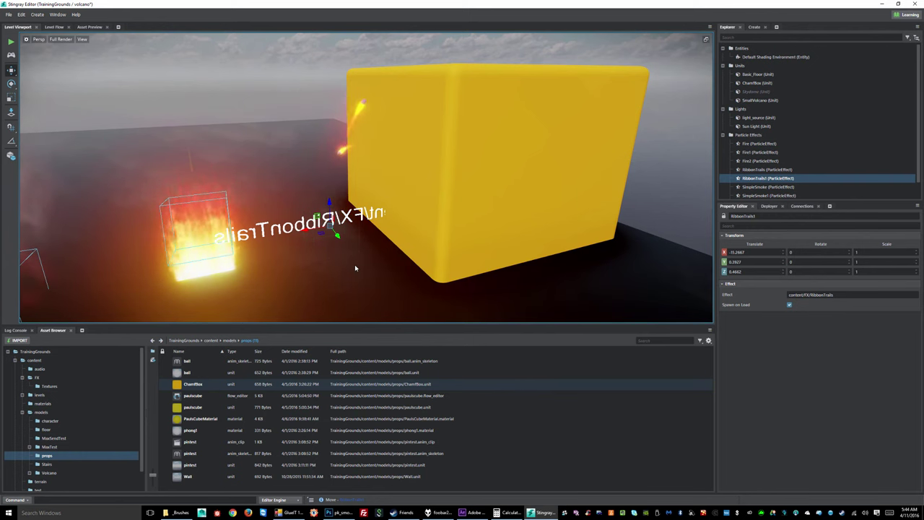
left_click_drag(390, 201, 372, 188, "alt")
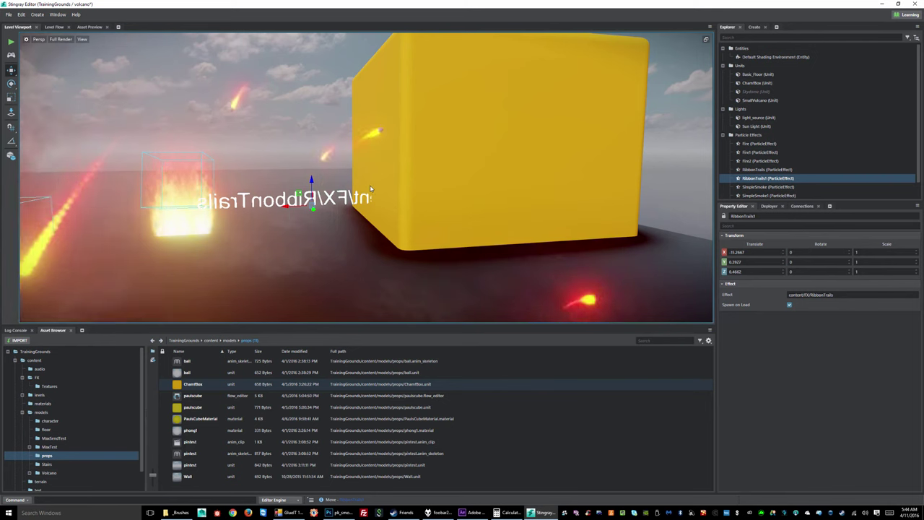
left_click_drag(395, 209, 374, 248, "alt")
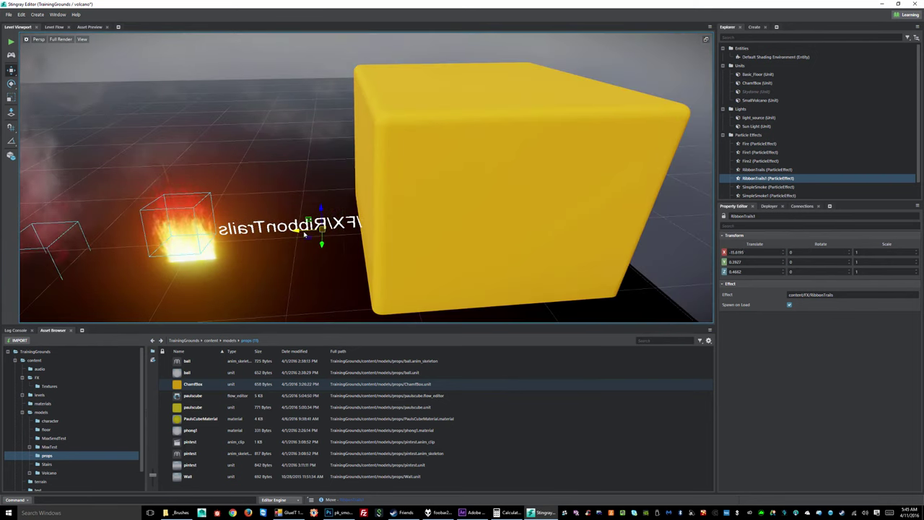
Delete the yellow ChamfBox unit from the level
left_click(440, 191)
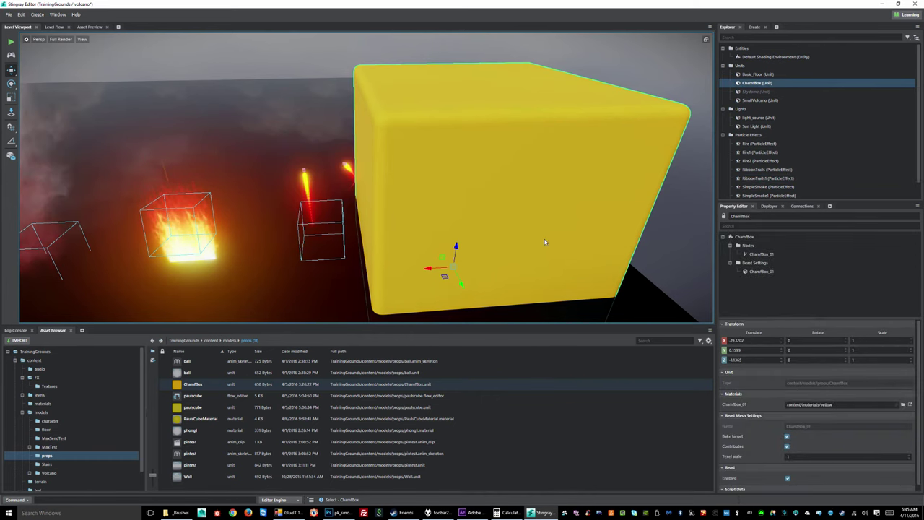
key("Delete")
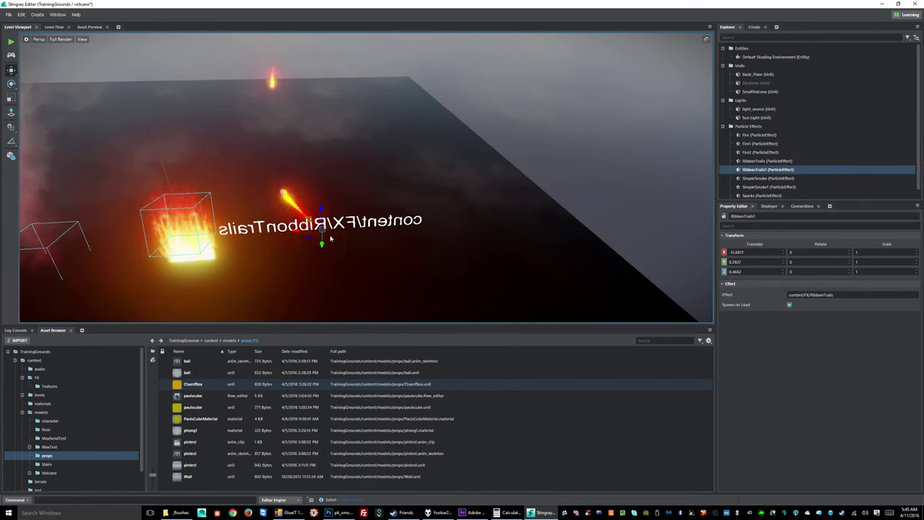
Move the standalone RibbonTrails effect along X to about -16.59, away from the fire, and view it alongside the smoke and fire
left_click_drag(327, 227, 397, 215, "alt")
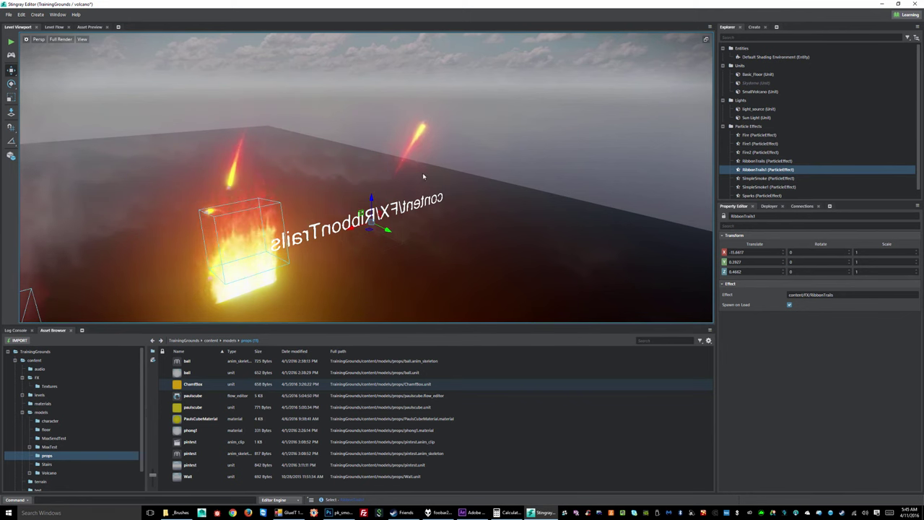
left_click_drag(421, 215, 373, 227, "alt")
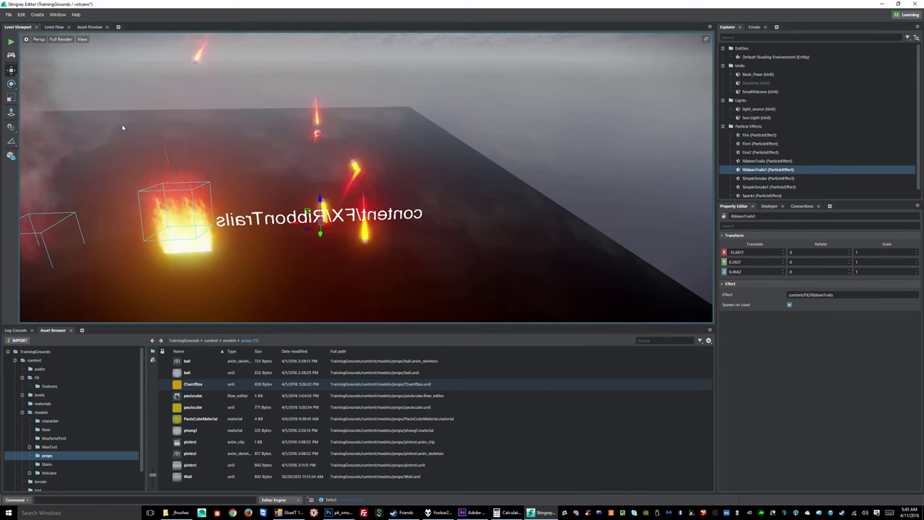
left_click_drag(249, 167, 380, 196, "alt")
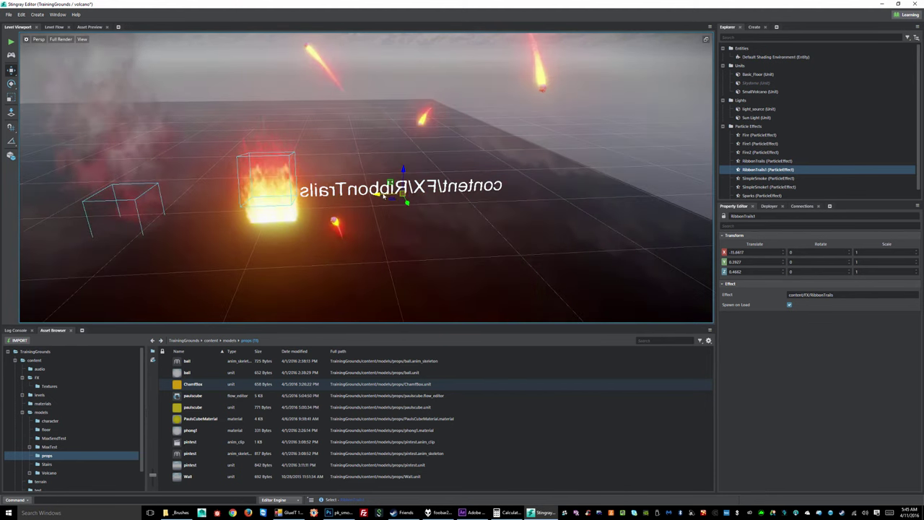
left_click_drag(181, 239, 278, 225, "alt")
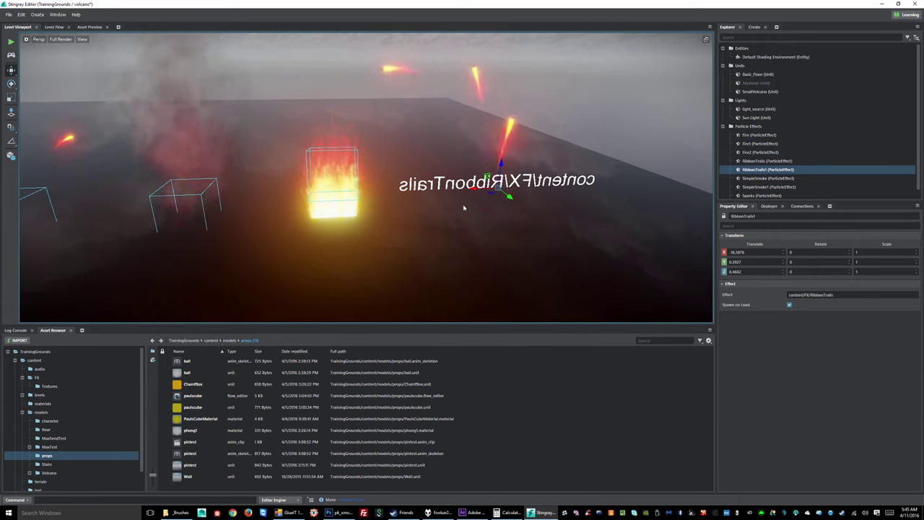
Delete the standalone RibbonTrails, fire and smoke example effects from the row beside the volcano
key("Delete")
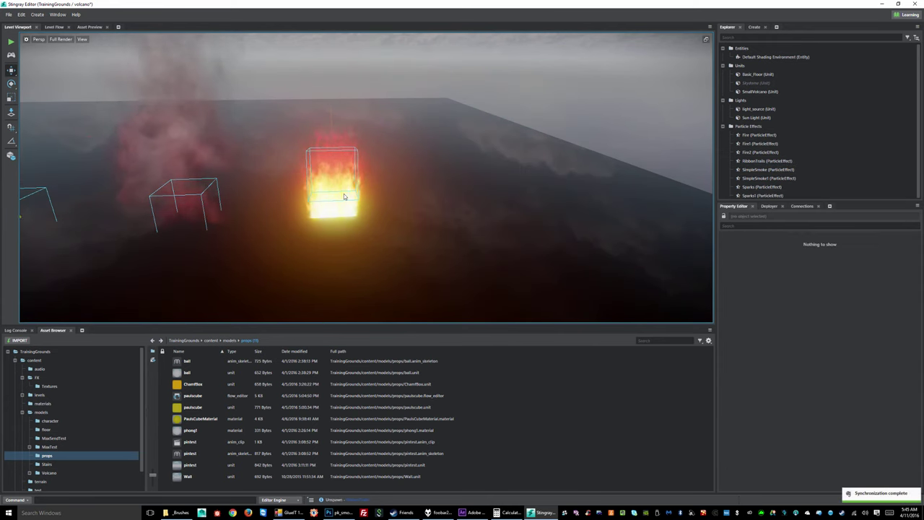
left_click(332, 184)
key("Delete")
key("Delete")
left_click(166, 229)
key("Delete")
middle_click_drag(84, 239, 397, 207, "alt")
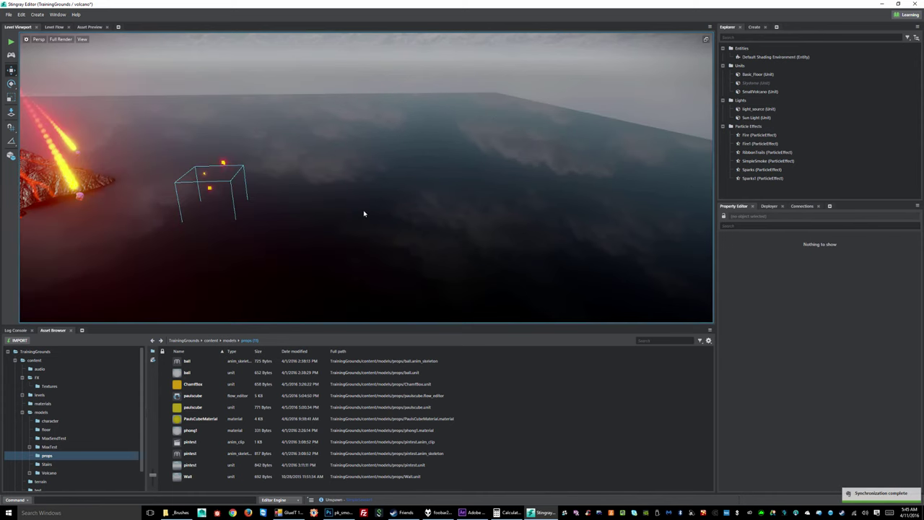